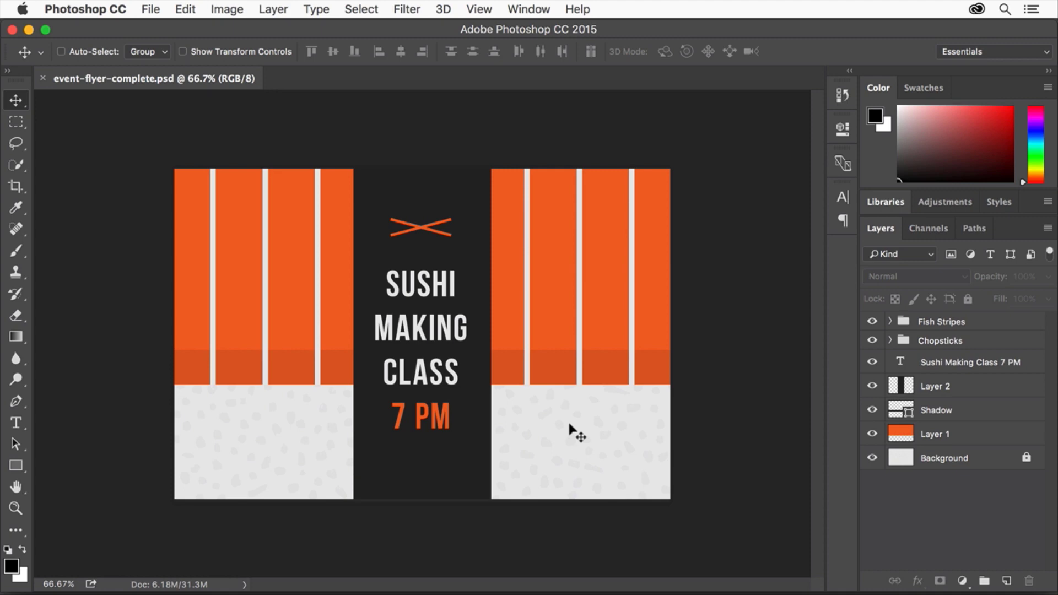
Open the file event-flyer-start.psd from the Desktop.
{"action": "left_click", "coordinate": [154, 10]}
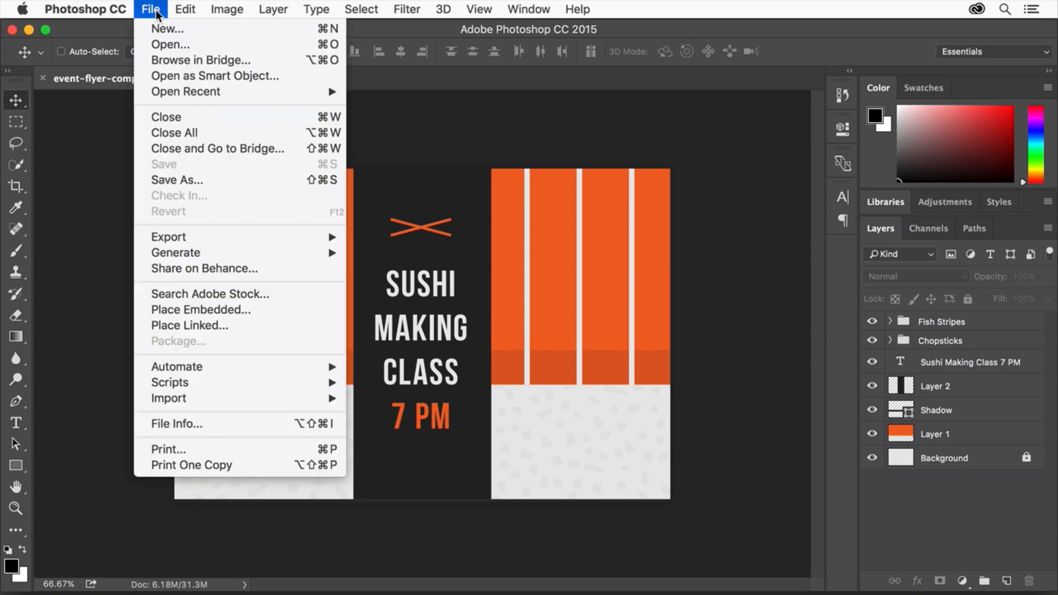
{"action": "left_click", "coordinate": [186, 44]}
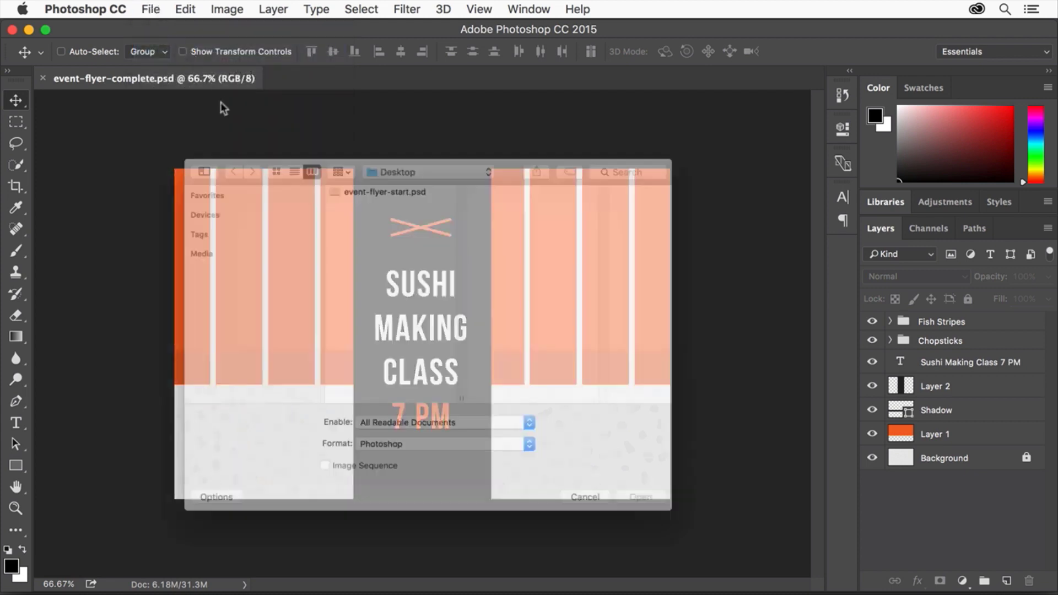
{"action": "left_click", "coordinate": [377, 164]}
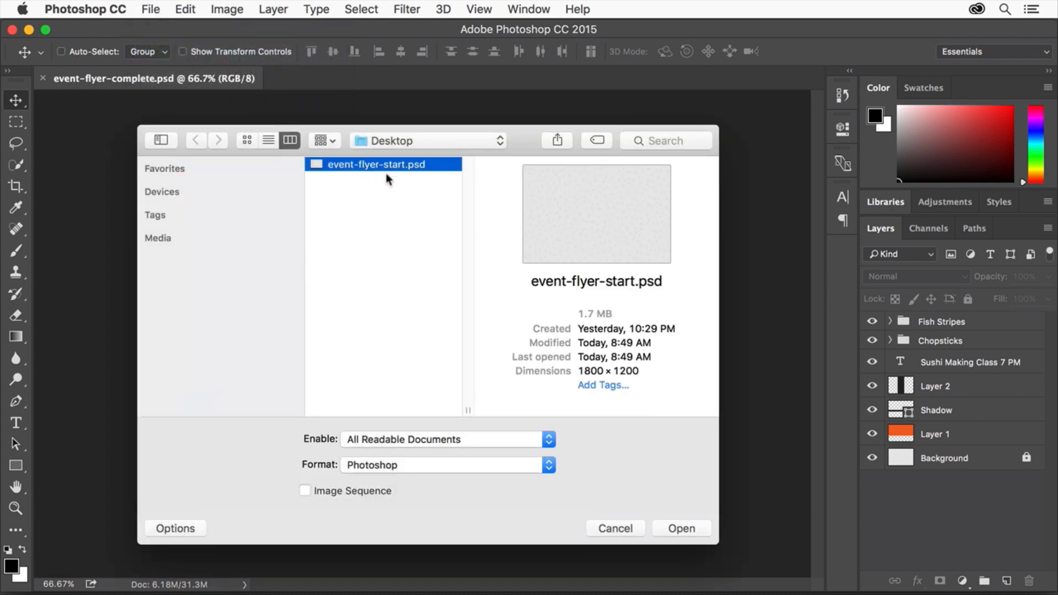
{"action": "left_click", "coordinate": [698, 524]}
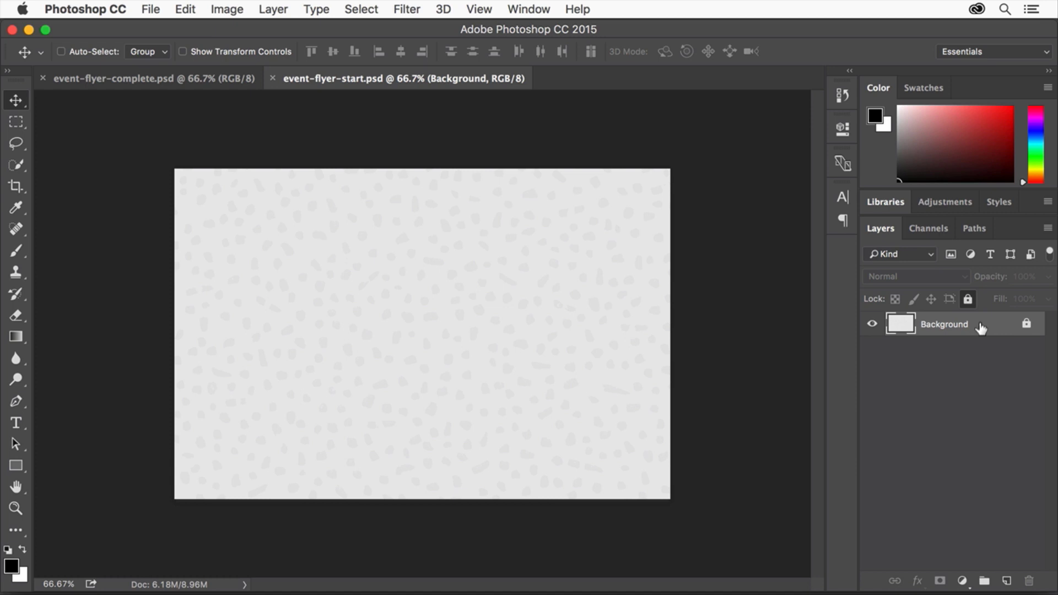
Create a new layer named Salmon above the Background layer.
{"action": "left_click", "coordinate": [282, 14]}
{"action": "mouse_move", "coordinate": [324, 27]}
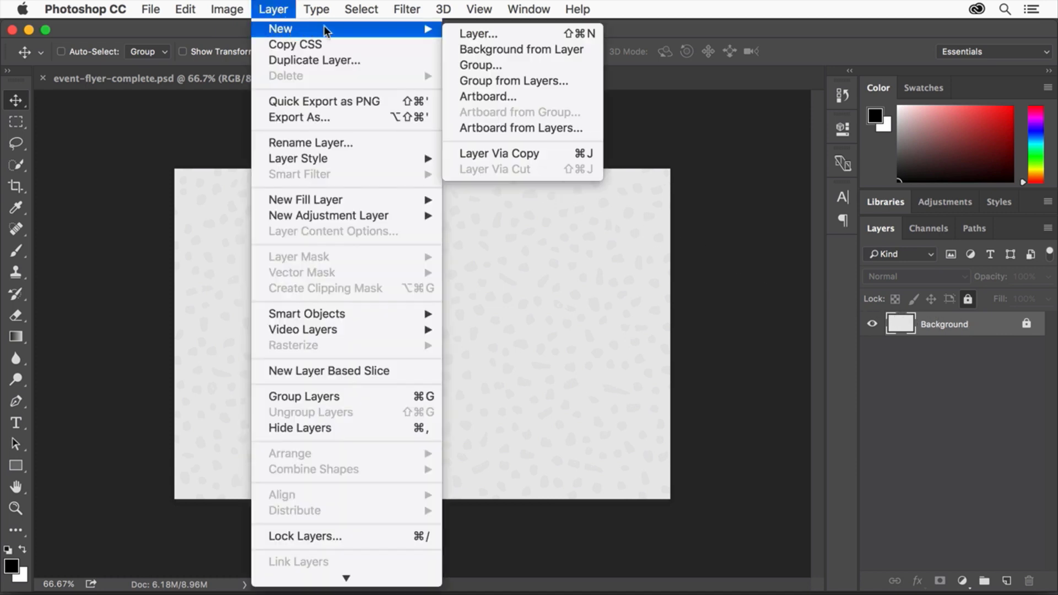
{"action": "left_click", "coordinate": [496, 34]}
{"action": "type", "text": "Salm"}
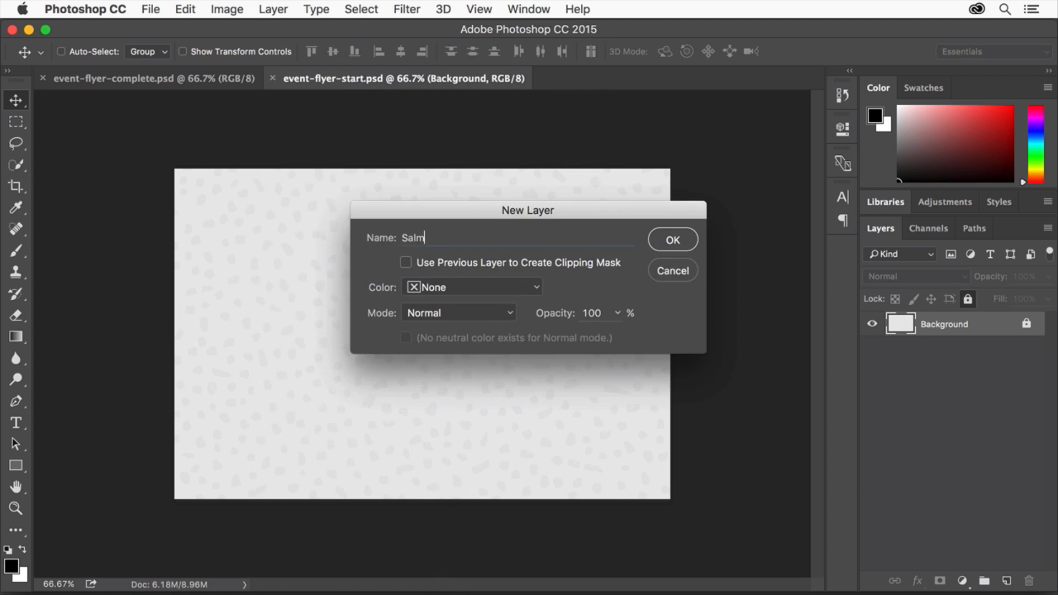
{"action": "type", "text": "on"}
{"action": "left_click", "coordinate": [687, 241]}
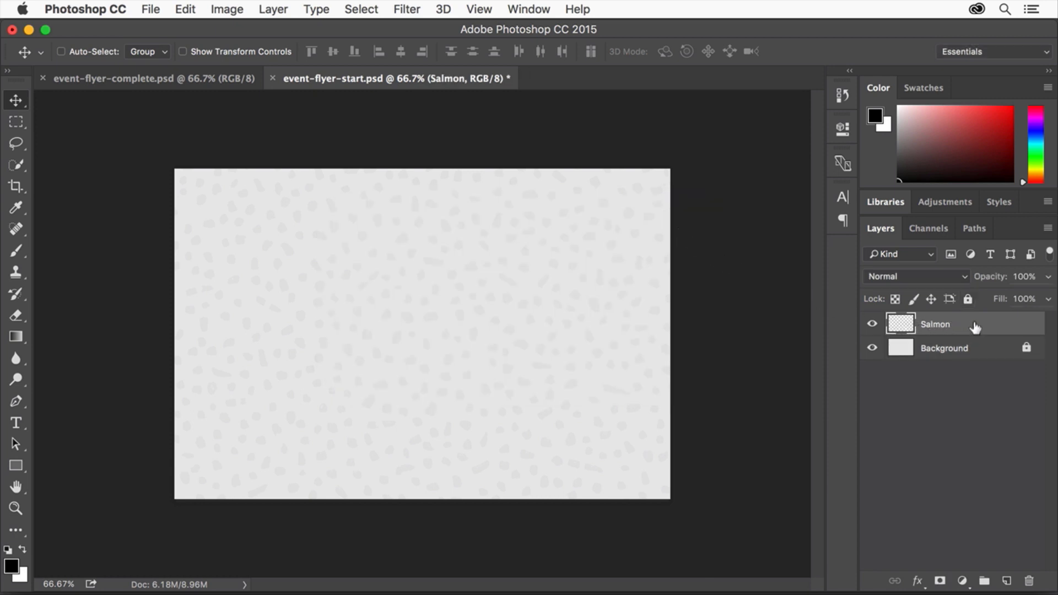
Select a full-width rectangle over roughly the upper two thirds of the canvas and choose the orange swatch as foreground color.
{"action": "left_click", "coordinate": [17, 126]}
{"action": "left_click_drag", "start_coordinate": [162, 165], "coordinate": [706, 375]}
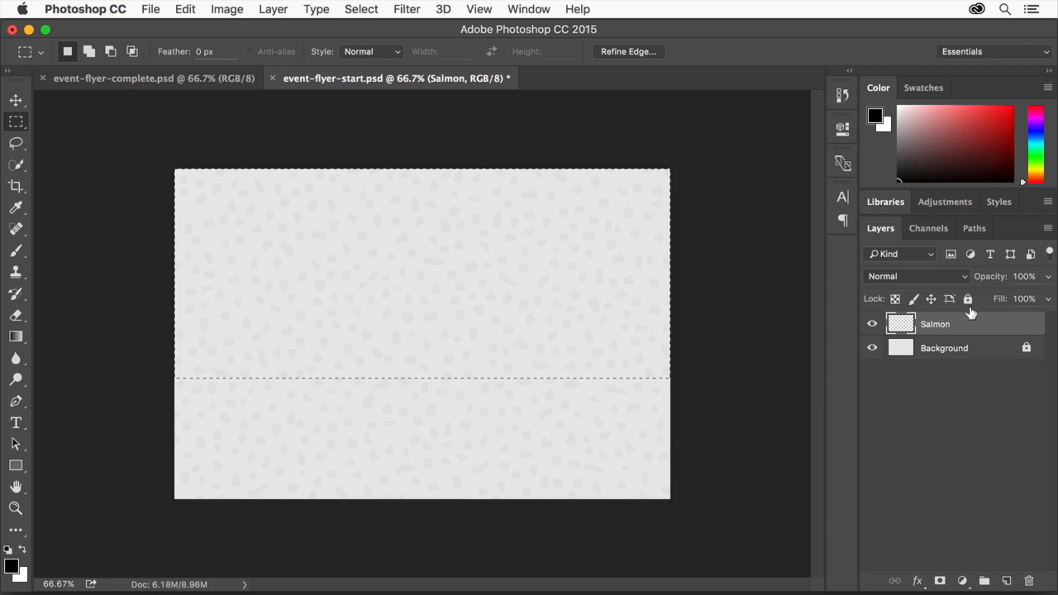
{"action": "left_click", "coordinate": [926, 87]}
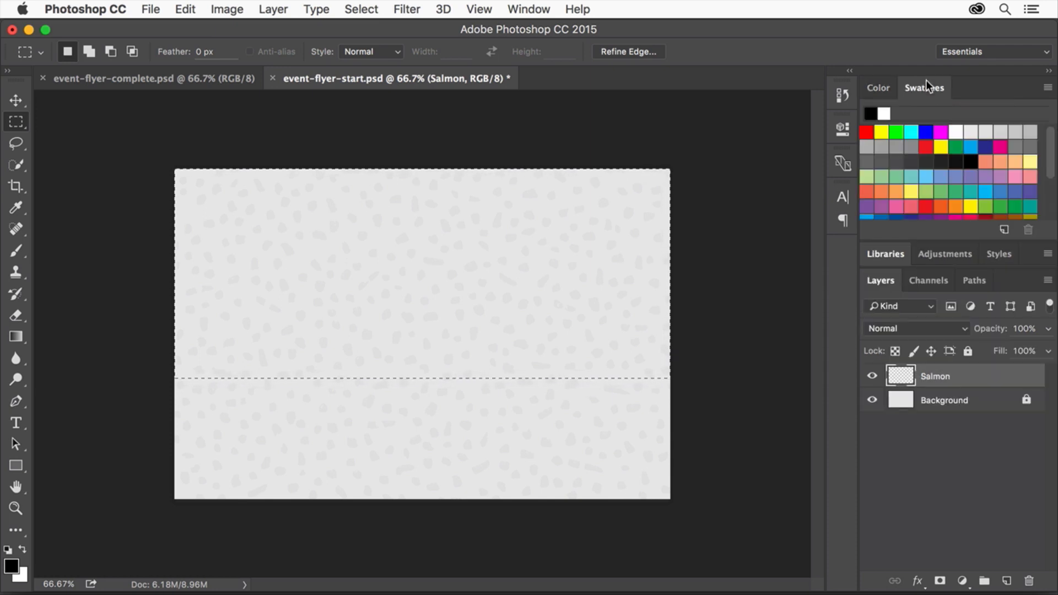
{"action": "left_click", "coordinate": [938, 208]}
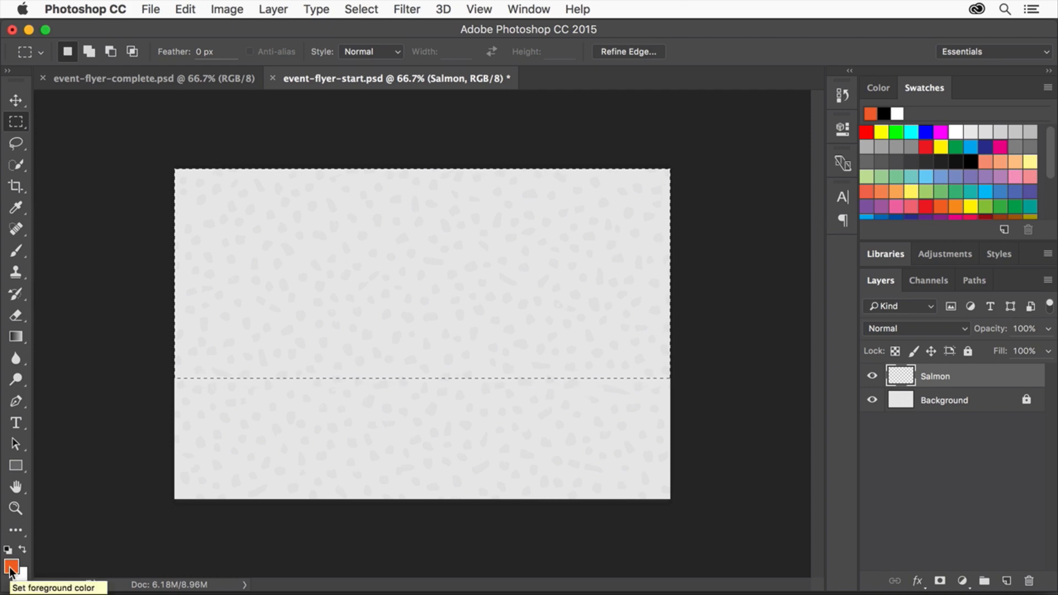
Fill the selection on the Salmon layer with the foreground color at 100% opacity in Normal mode and deselect it.
{"action": "left_click", "coordinate": [186, 9]}
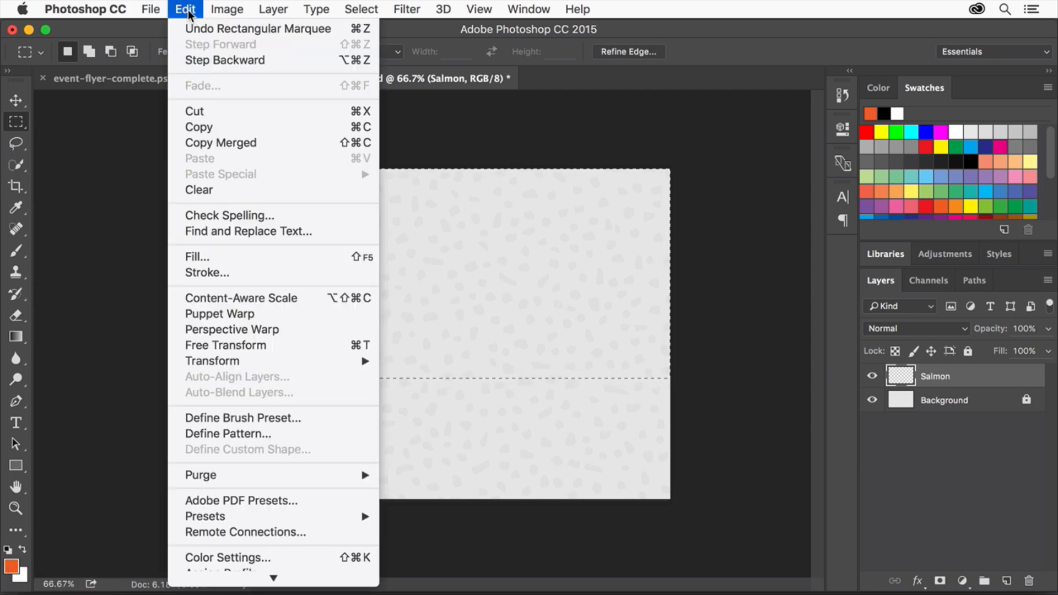
{"action": "left_click", "coordinate": [242, 251]}
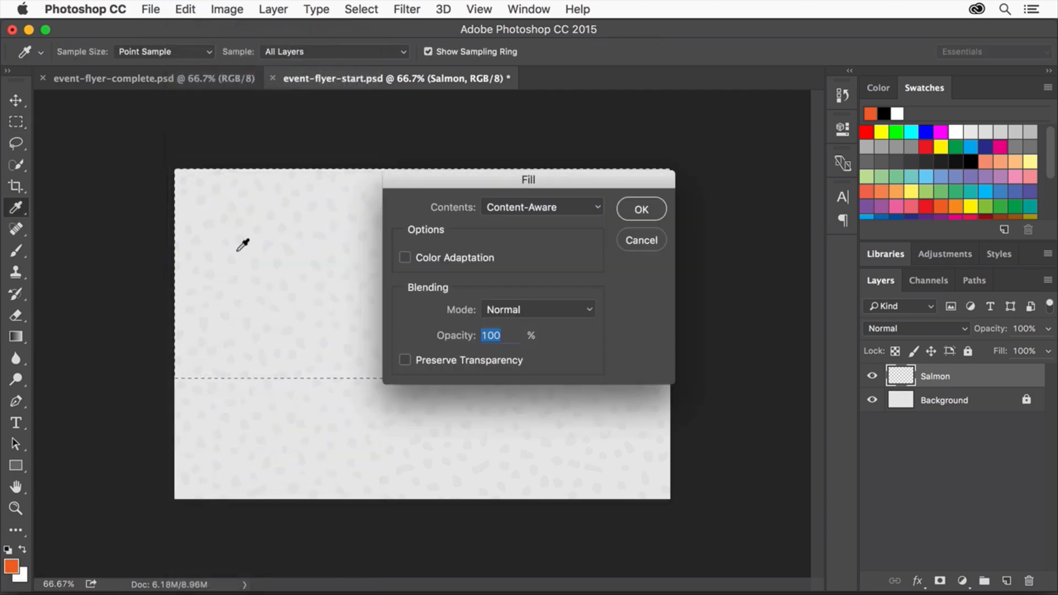
{"action": "left_click", "coordinate": [578, 206]}
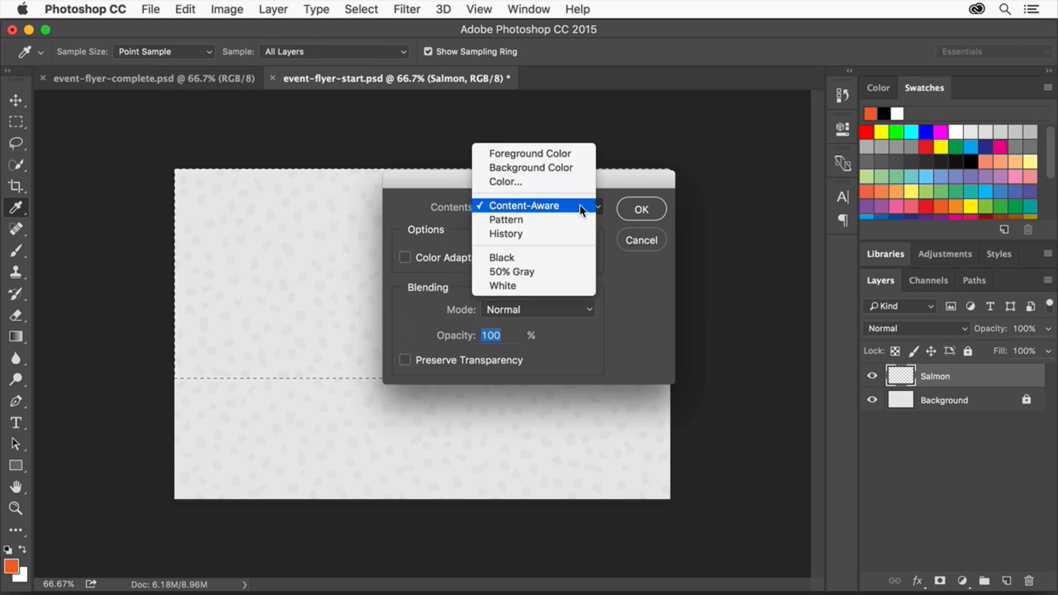
{"action": "left_click", "coordinate": [576, 154]}
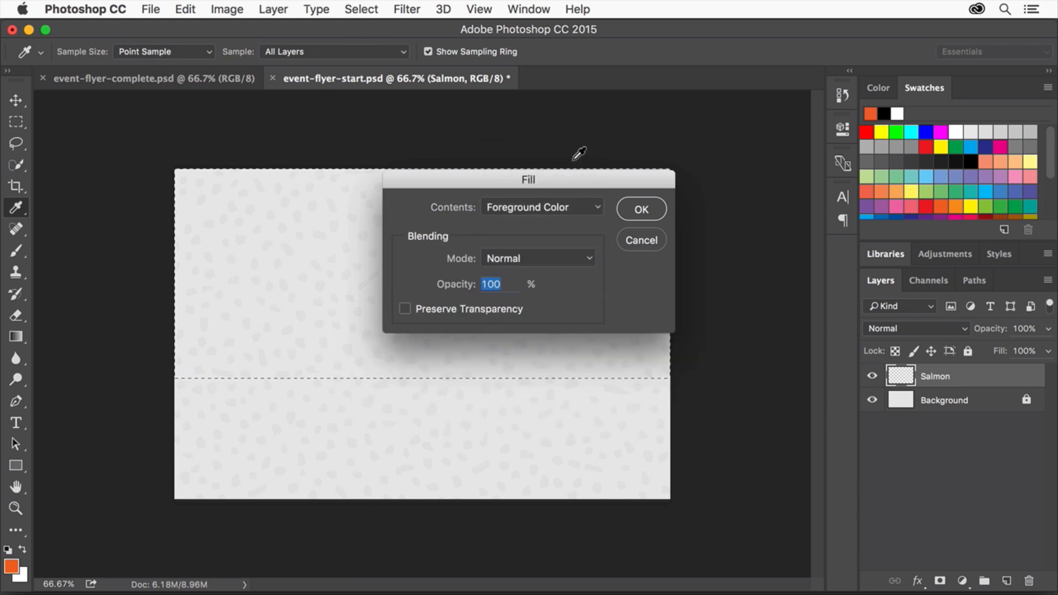
{"action": "left_click", "coordinate": [643, 208]}
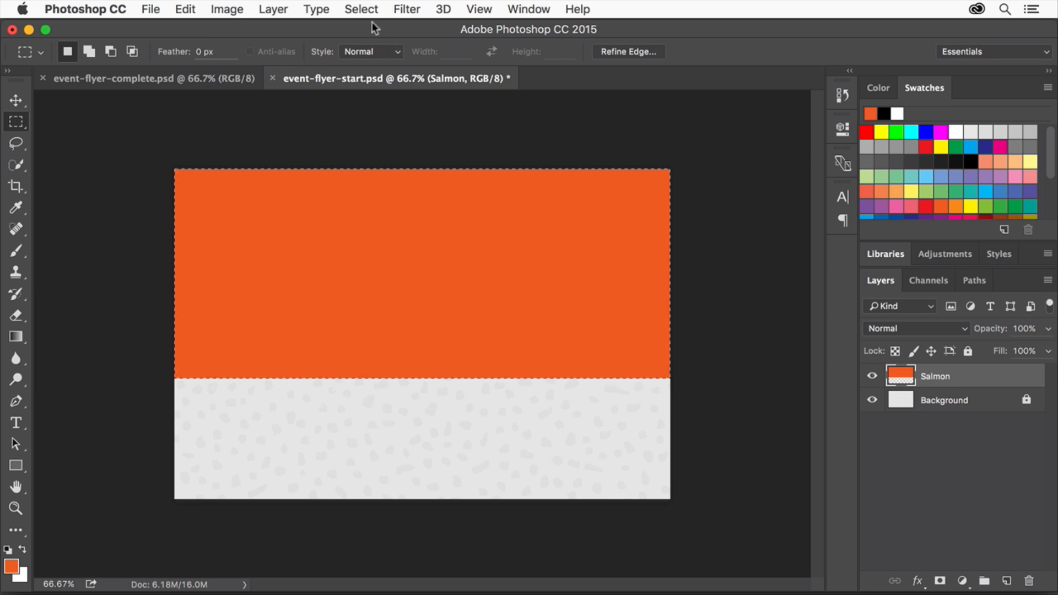
{"action": "left_click", "coordinate": [366, 11]}
{"action": "left_click", "coordinate": [409, 45]}
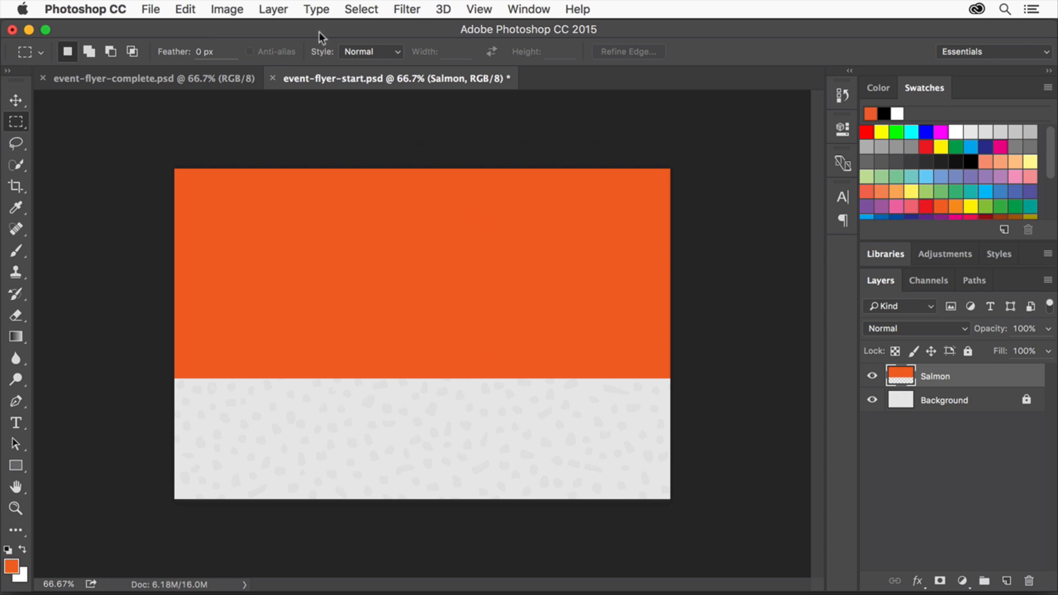
Create a new layer named Seaweed above the Salmon layer.
{"action": "left_click", "coordinate": [274, 9]}
{"action": "mouse_move", "coordinate": [295, 28]}
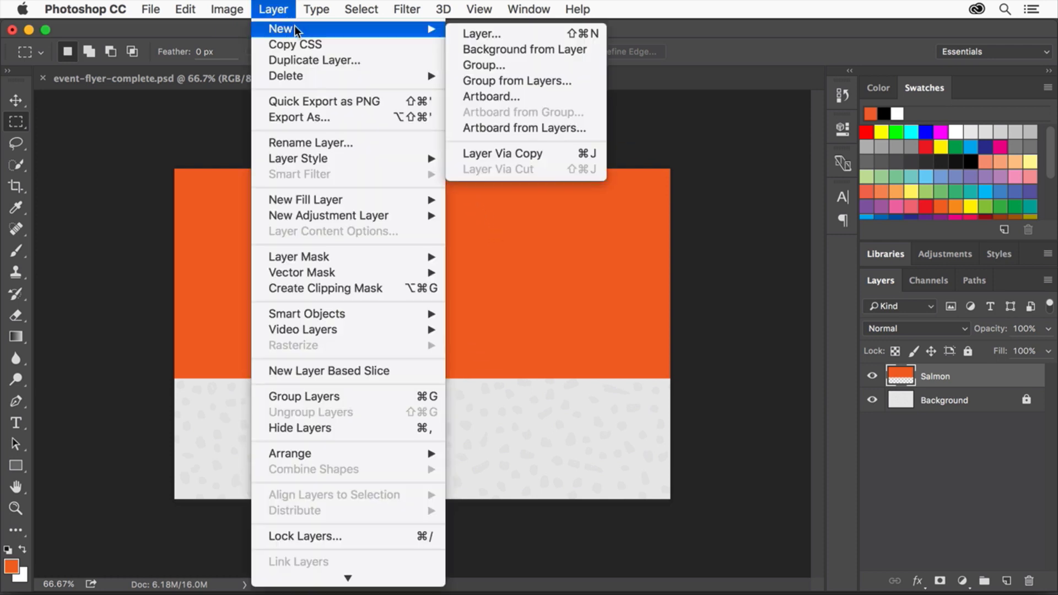
{"action": "left_click", "coordinate": [506, 34]}
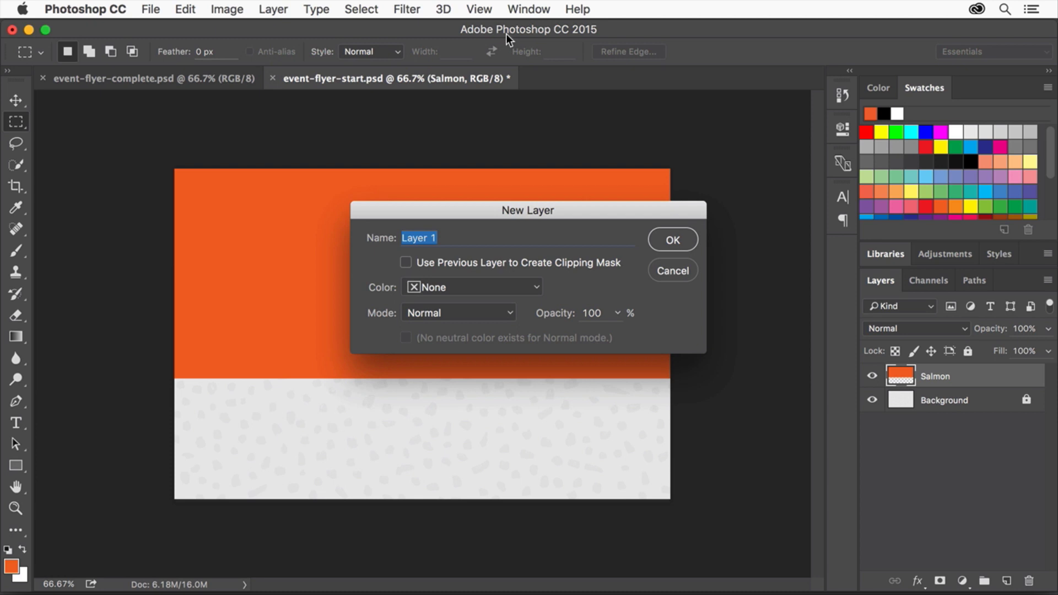
{"action": "type", "text": "Seaweed"}
{"action": "left_click", "coordinate": [672, 241]}
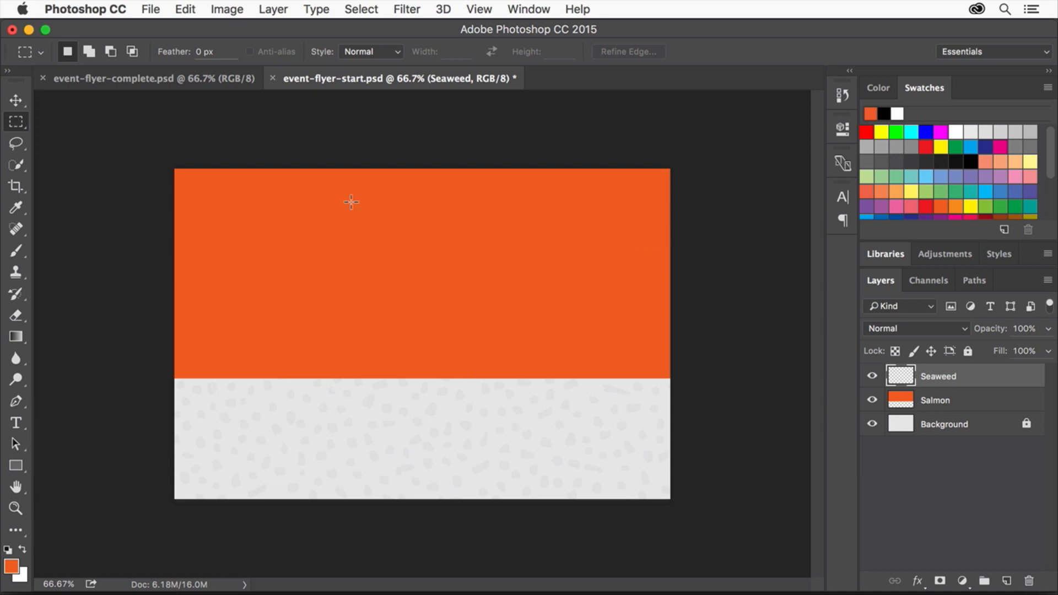
Fill a full-height vertical rectangle in the left half of the canvas with black on the Seaweed layer, and clear the selection.
{"action": "left_click_drag", "start_coordinate": [219, 168], "coordinate": [356, 500]}
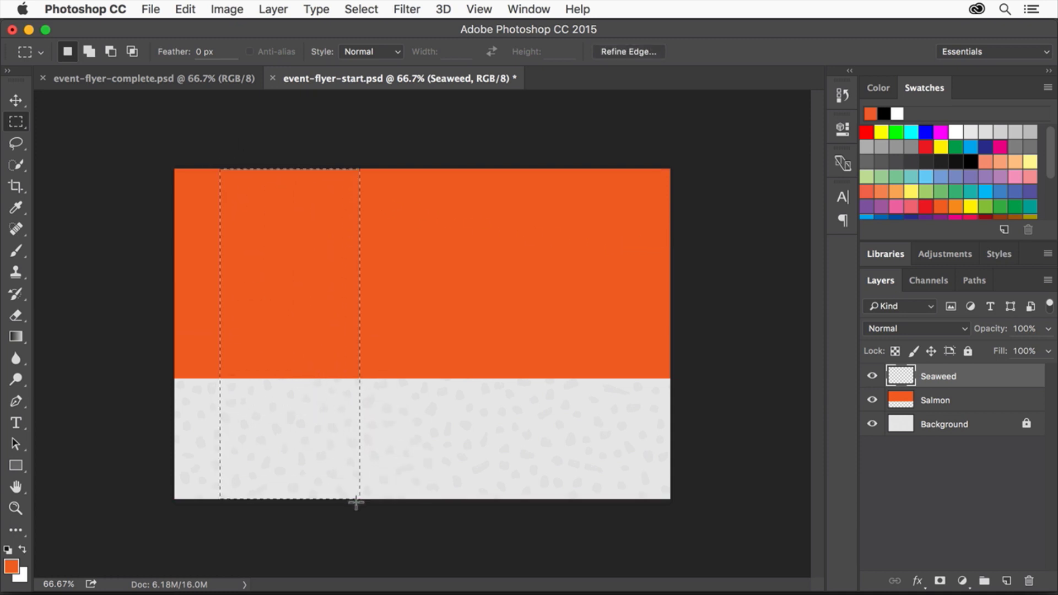
{"action": "left_click", "coordinate": [965, 160]}
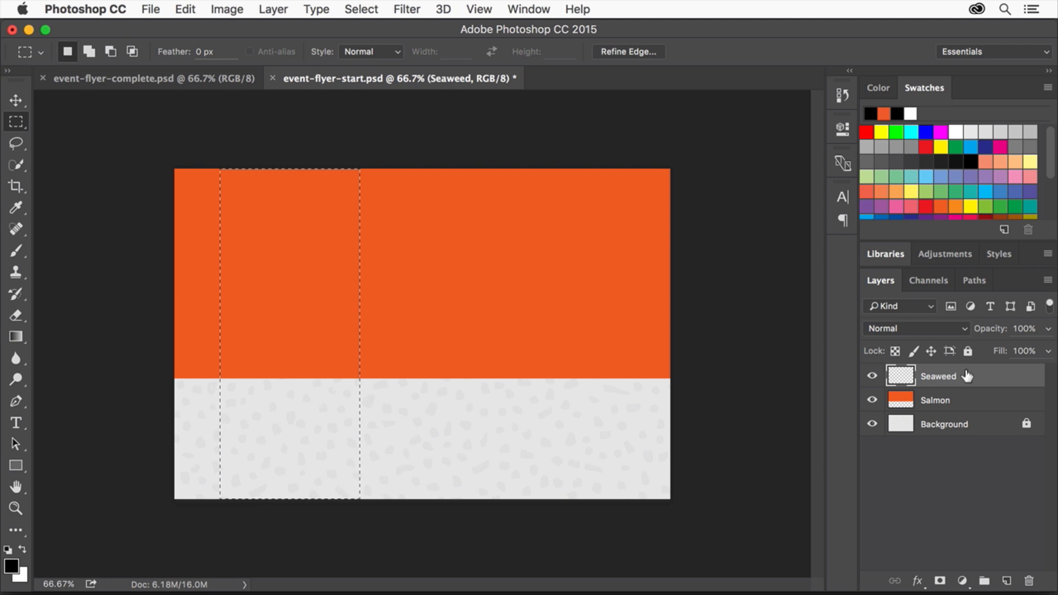
{"action": "left_click", "coordinate": [185, 9]}
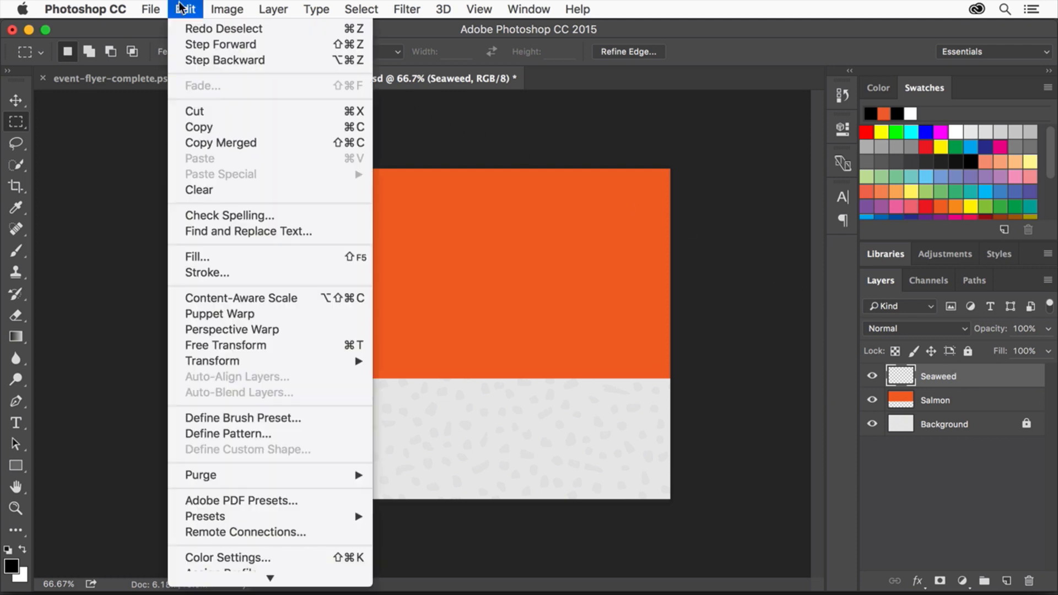
{"action": "left_click", "coordinate": [268, 255]}
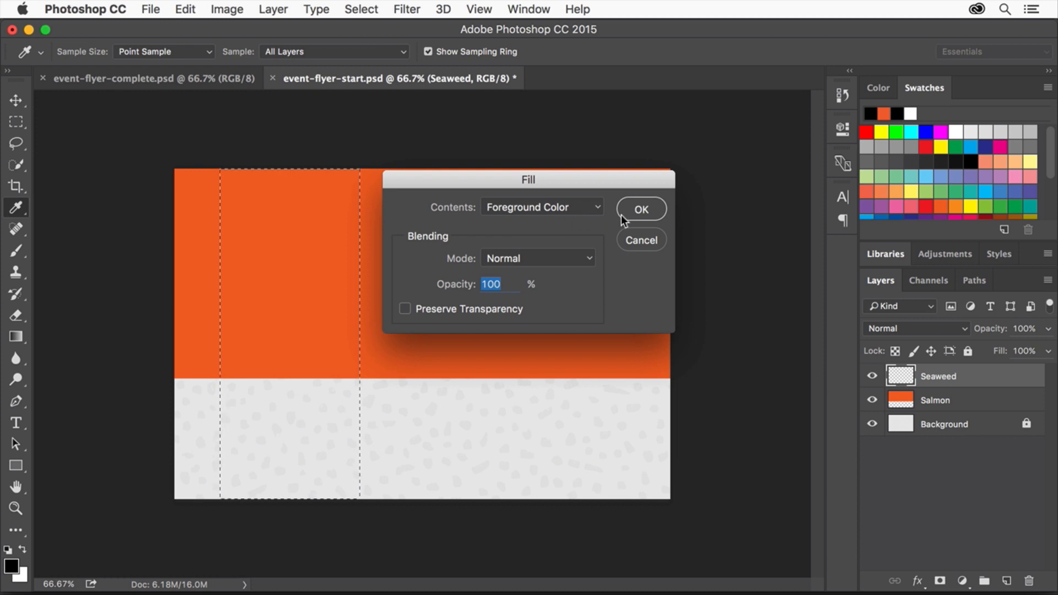
{"action": "left_click", "coordinate": [656, 211]}
{"action": "key", "text": "m"}
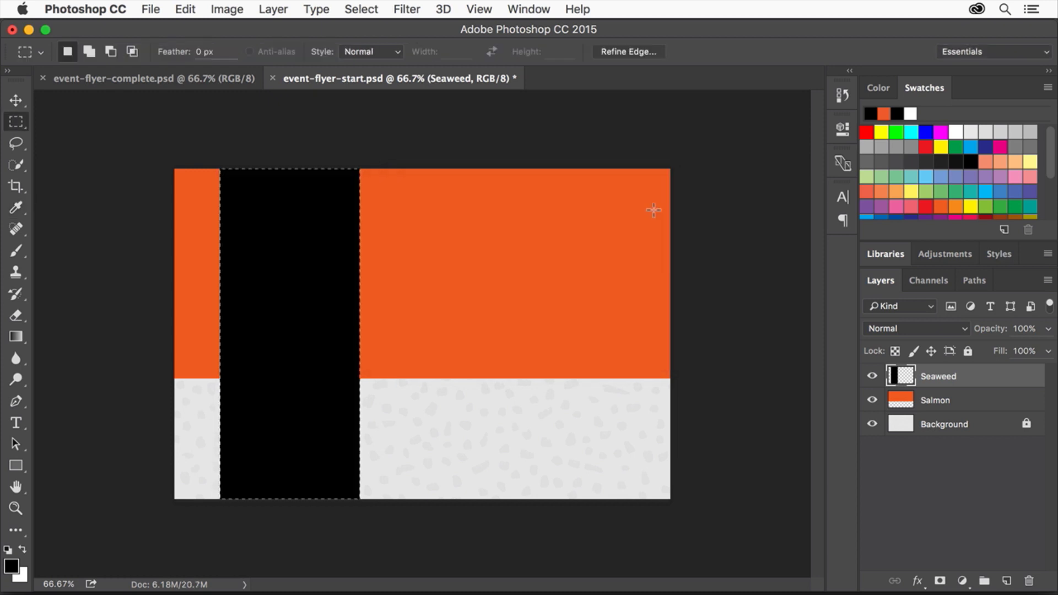
{"action": "left_click", "coordinate": [372, 9]}
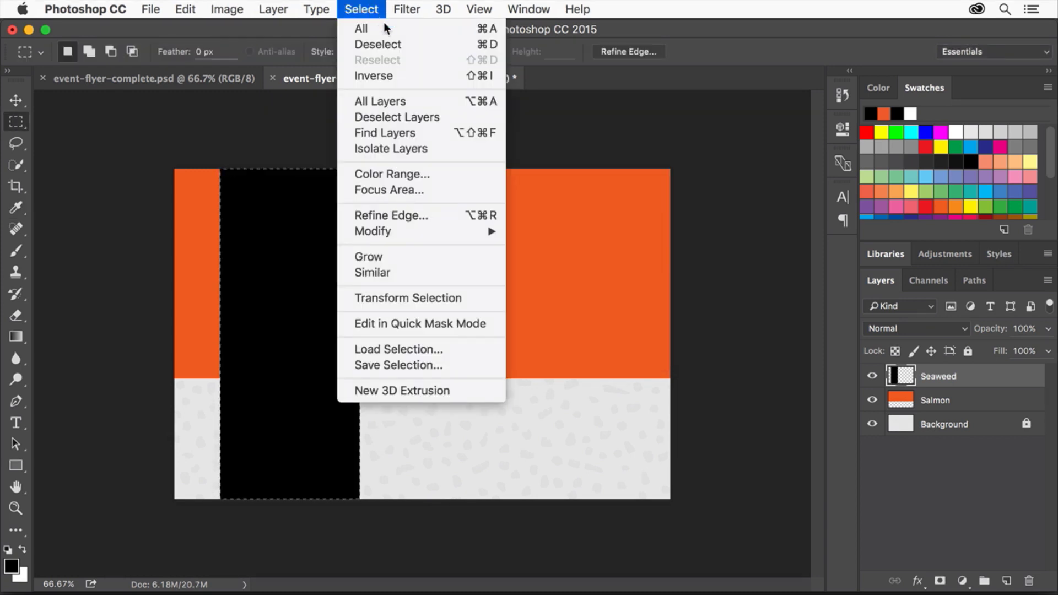
{"action": "left_click", "coordinate": [411, 46]}
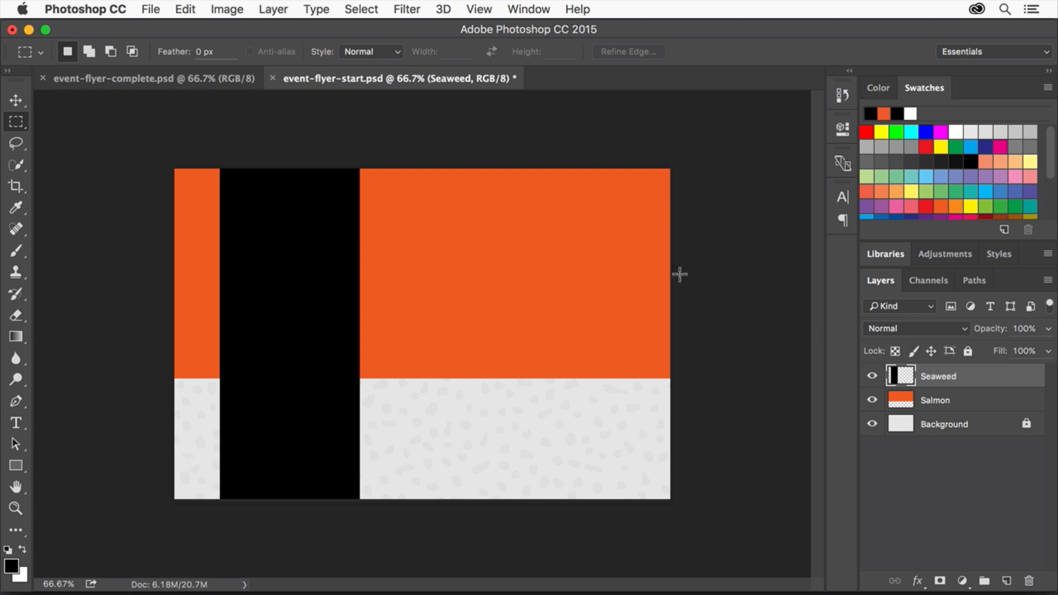
Move the black Seaweed stripe to the horizontal centre of the canvas.
{"action": "left_click", "coordinate": [15, 102]}
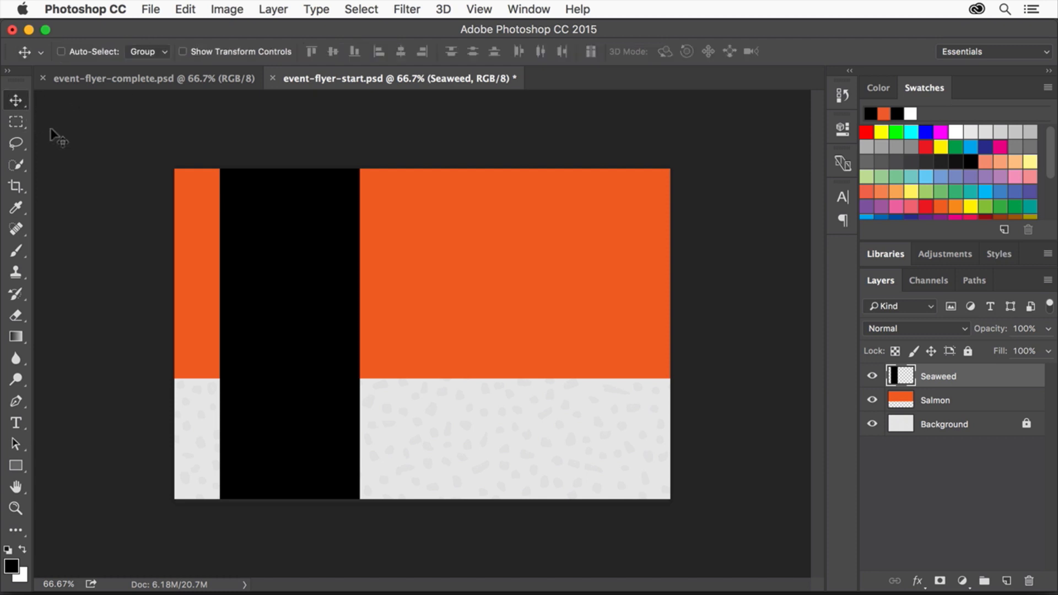
{"action": "left_click_drag", "start_coordinate": [253, 273], "coordinate": [383, 276]}
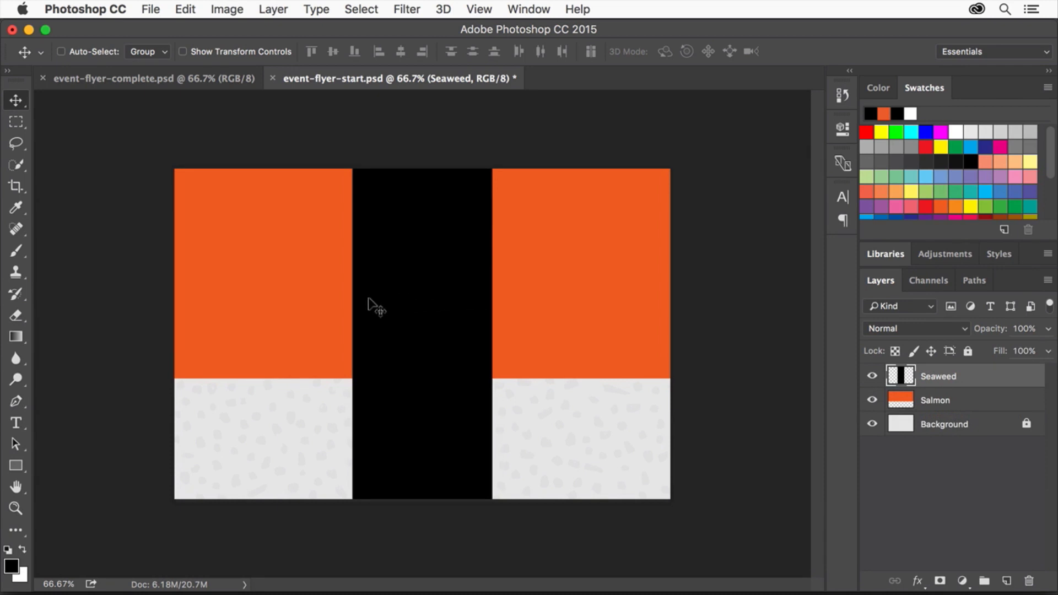
Set the Type tool's font to Bebas Neue Regular at a size of 30 pt.
{"action": "left_click", "coordinate": [10, 429]}
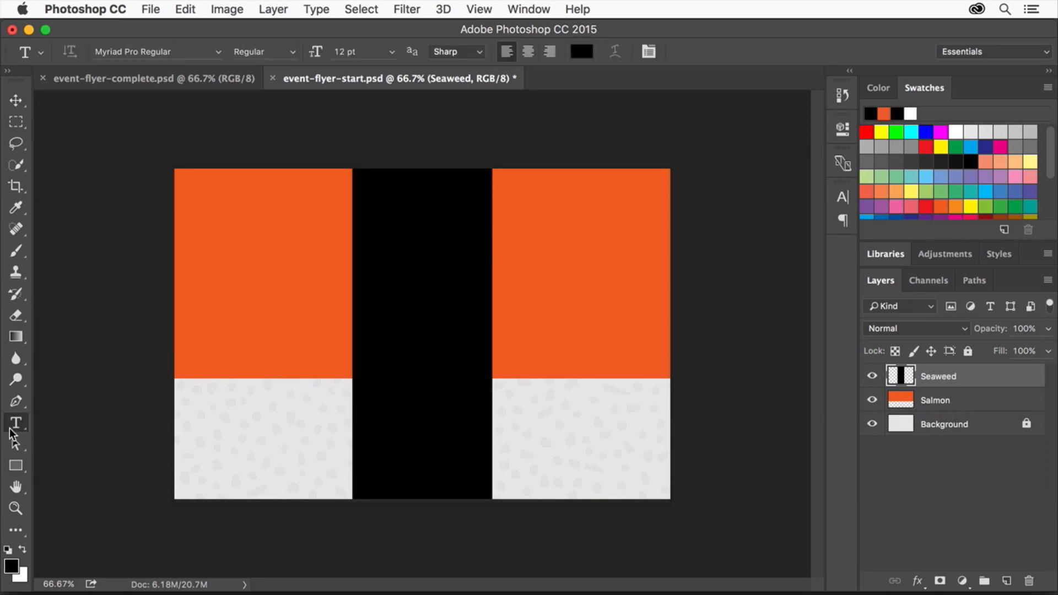
{"action": "left_click", "coordinate": [219, 53]}
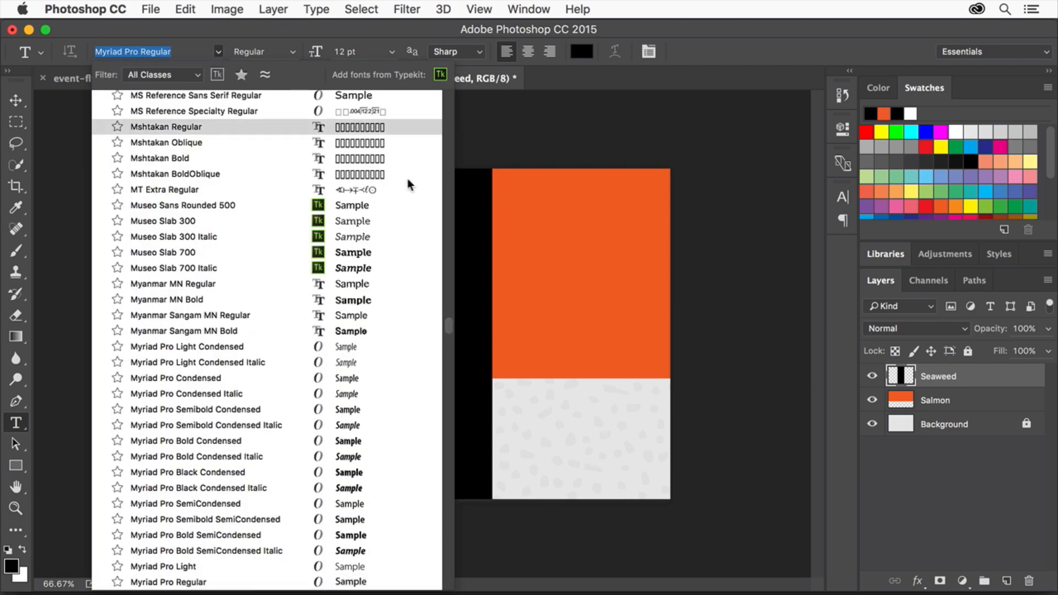
{"action": "left_click_drag", "start_coordinate": [445, 316], "coordinate": [447, 126]}
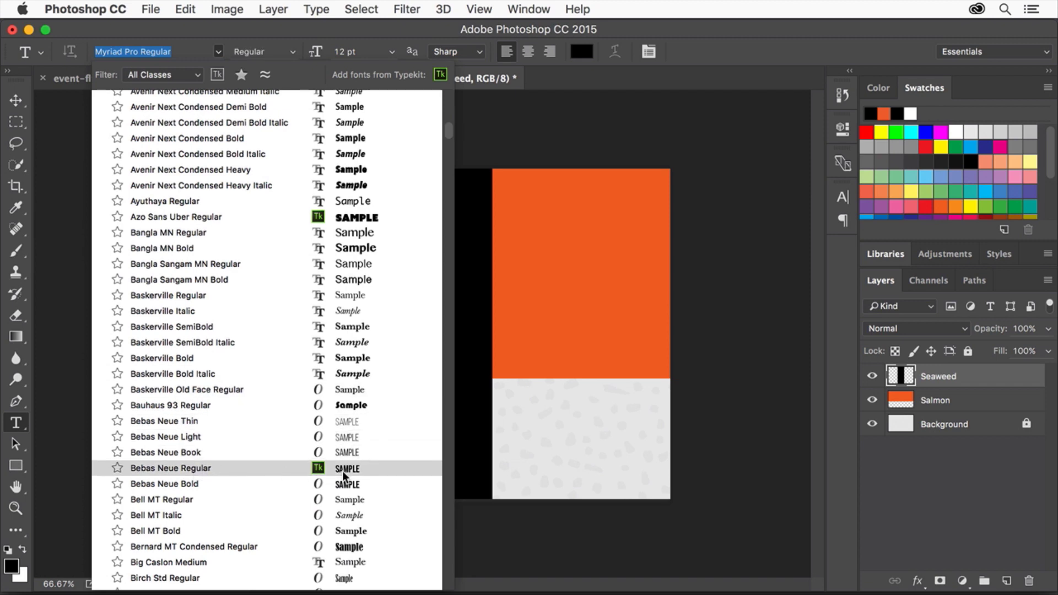
{"action": "left_click", "coordinate": [217, 468]}
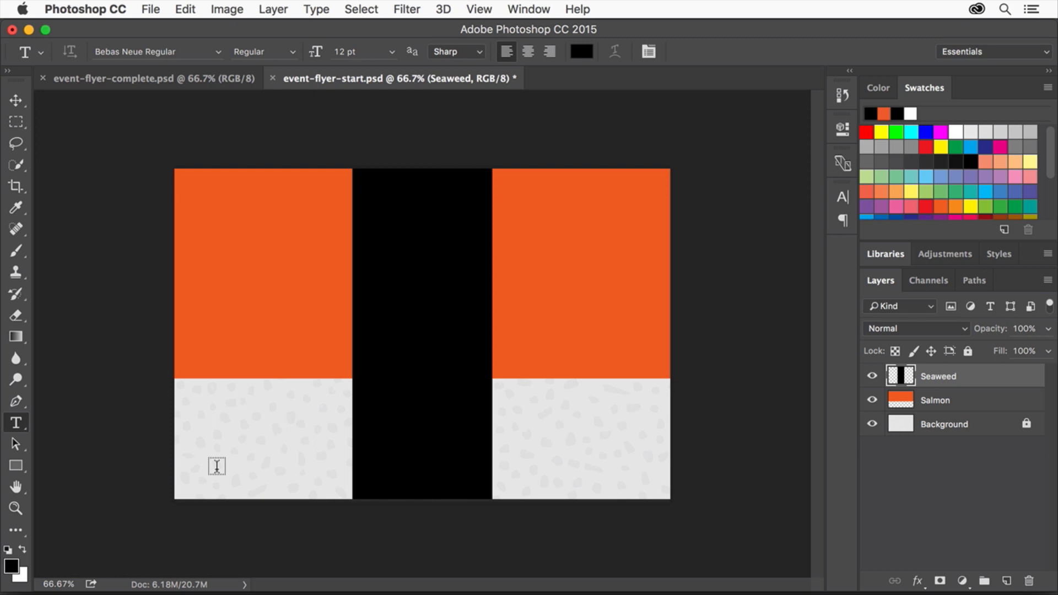
{"action": "left_click", "coordinate": [391, 53]}
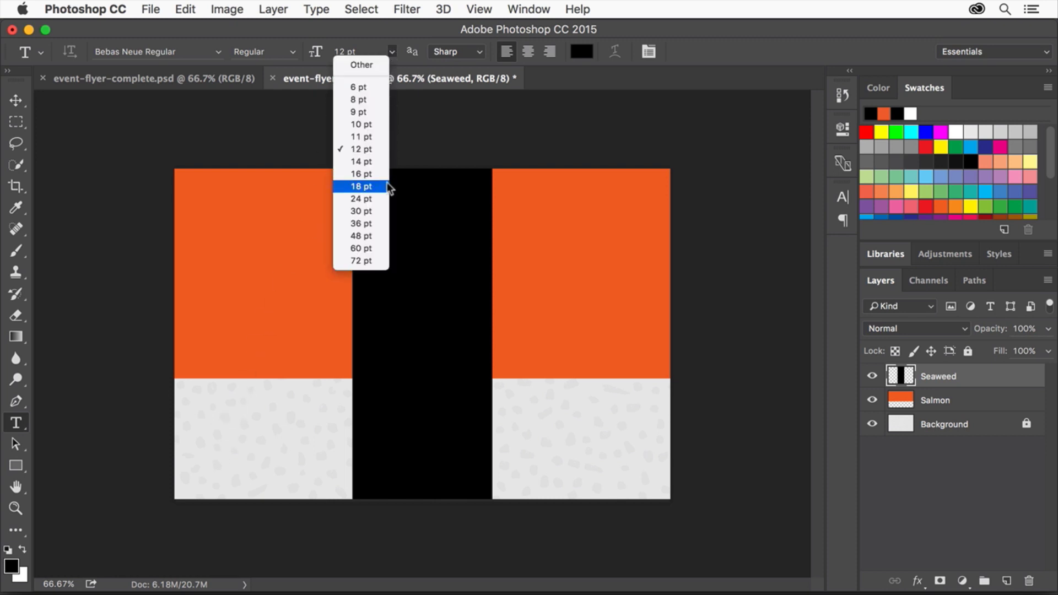
{"action": "left_click", "coordinate": [372, 210]}
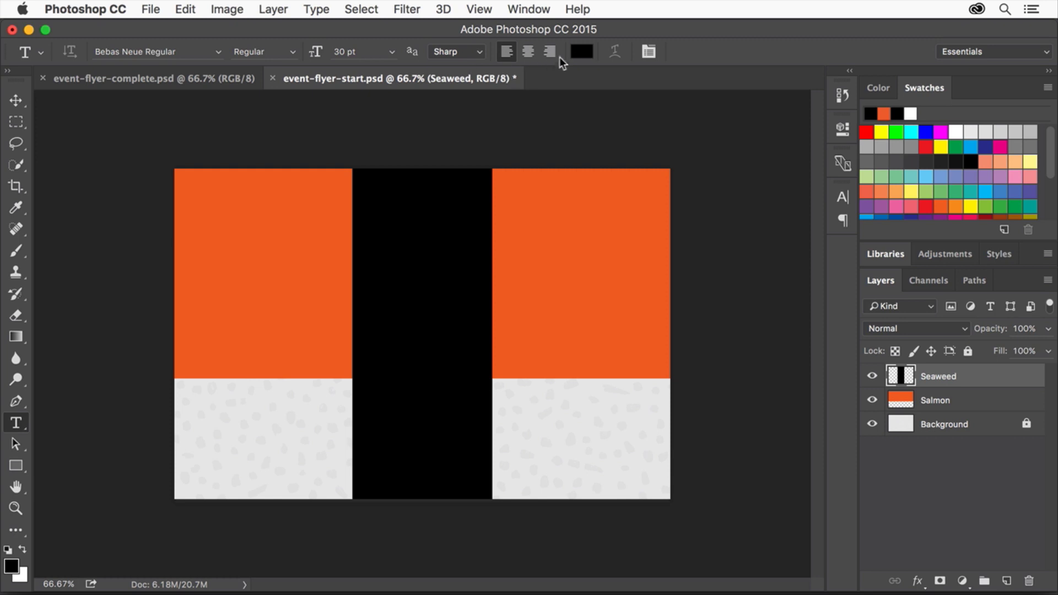
Set the text color to the light gray e9e9e9 sampled from the rice-textured background.
{"action": "left_click", "coordinate": [577, 51]}
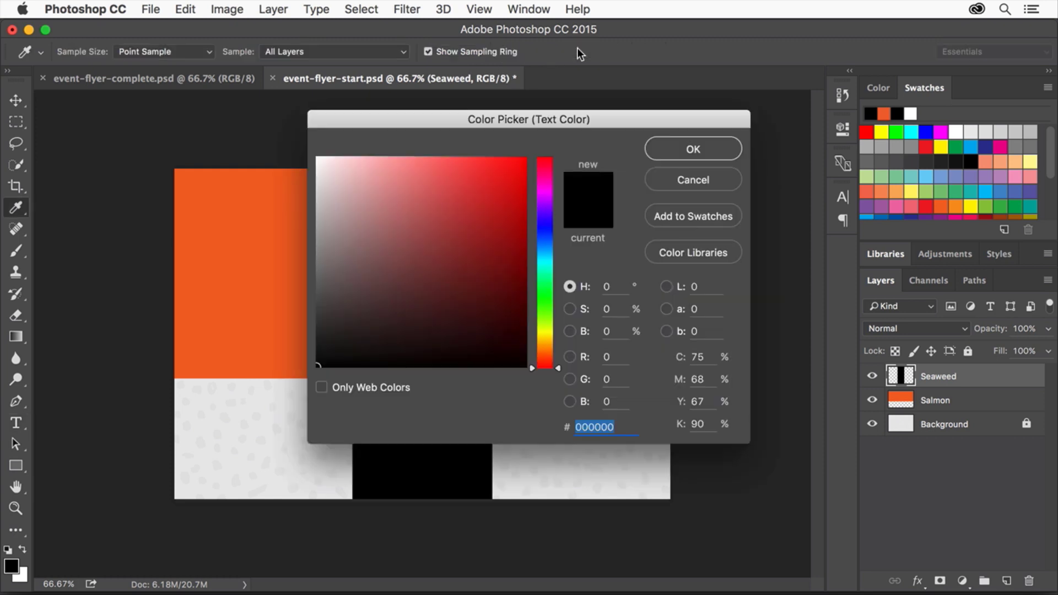
{"action": "left_click", "coordinate": [254, 401]}
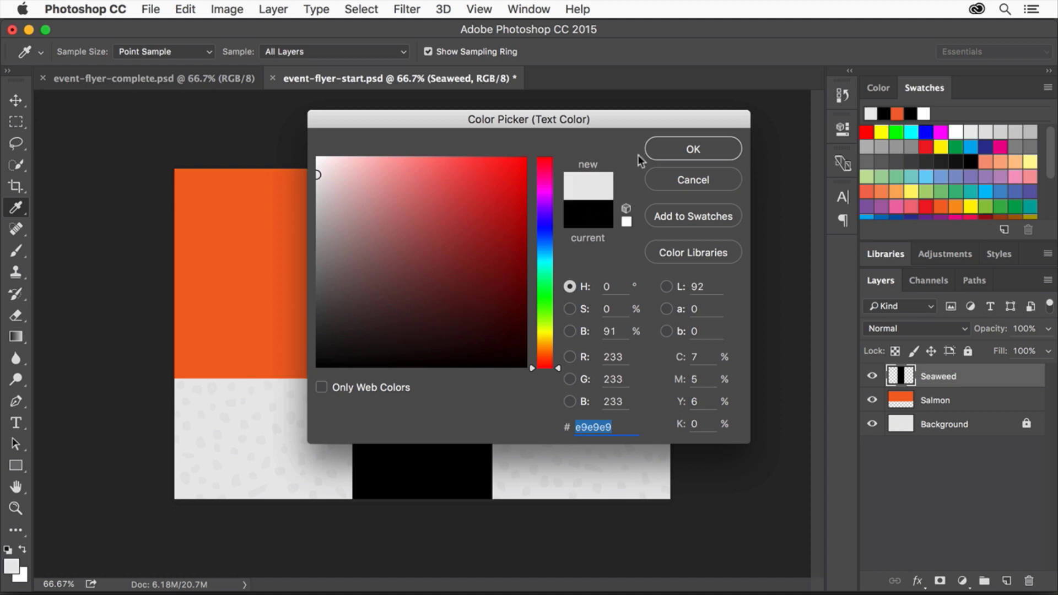
{"action": "left_click", "coordinate": [703, 146]}
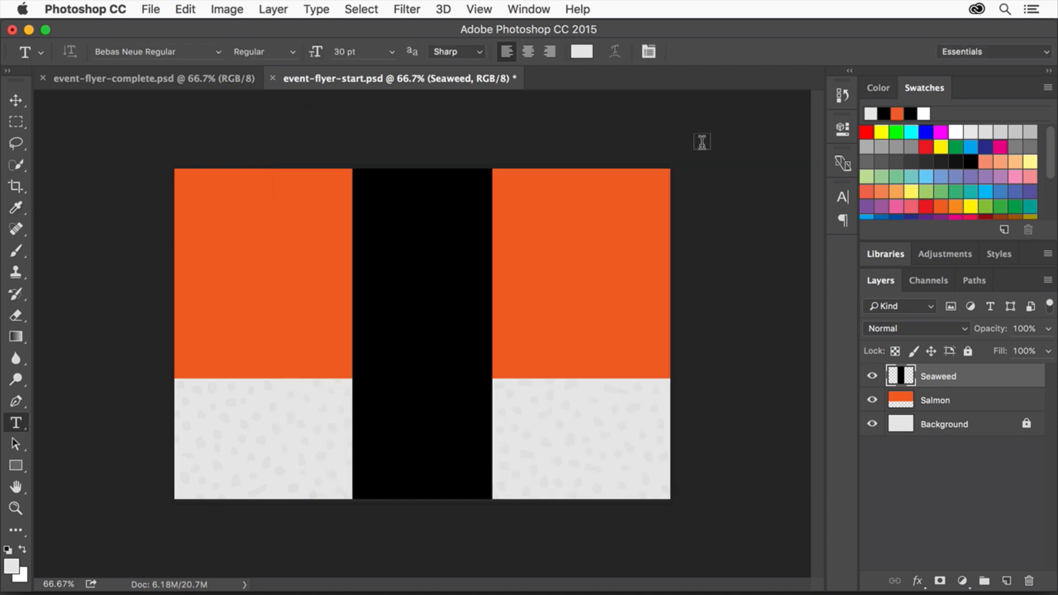
Add the text SUSHI, MAKING, CLASS and 7 PM on four separate lines over the black stripe.
{"action": "left_click", "coordinate": [386, 247]}
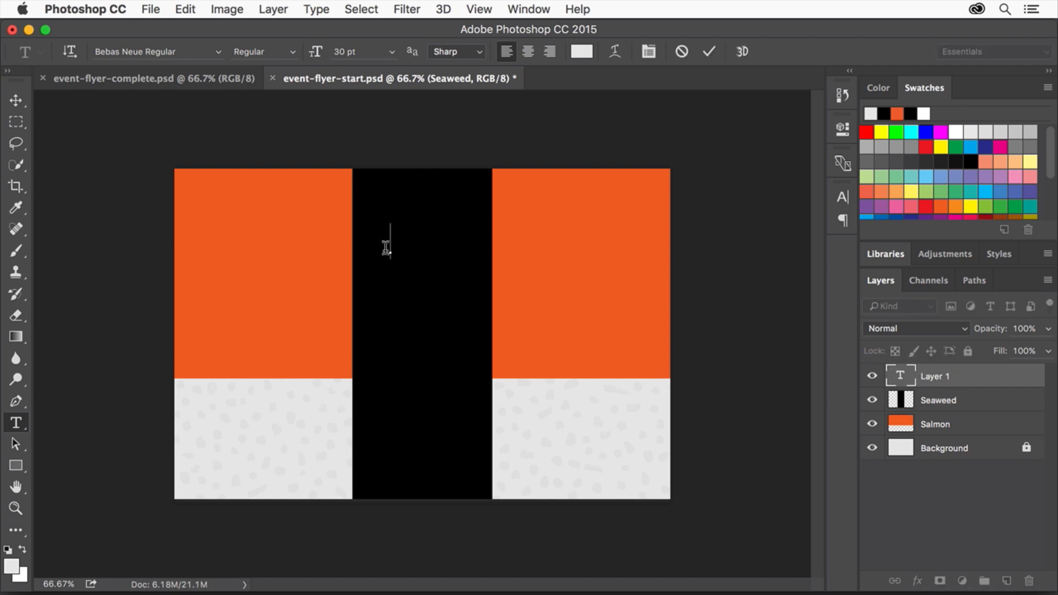
{"action": "type", "text": "SUSHI"}
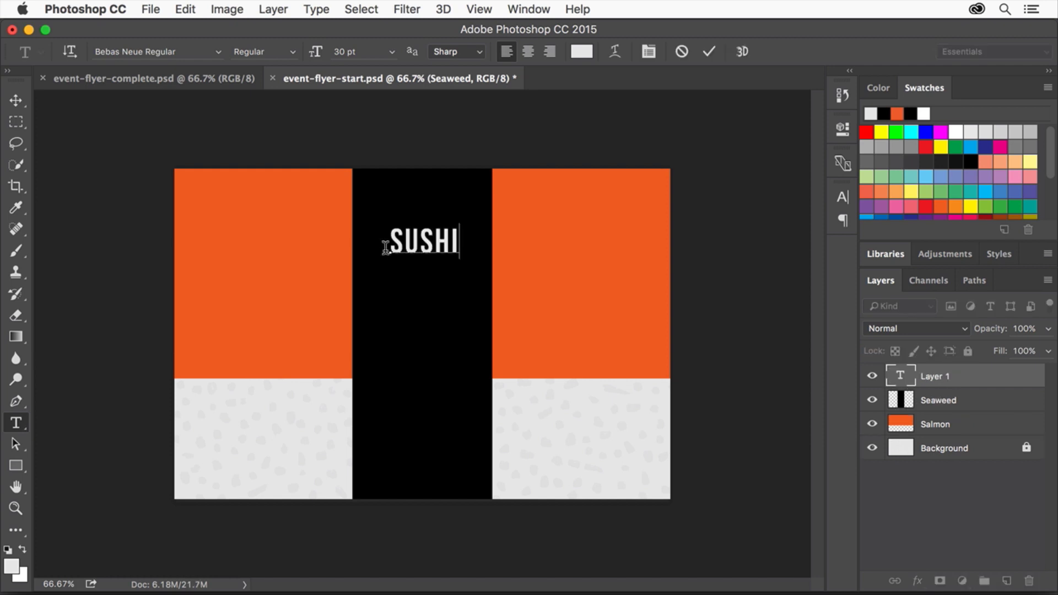
{"action": "key", "text": "Return"}
{"action": "type", "text": "MAKING"}
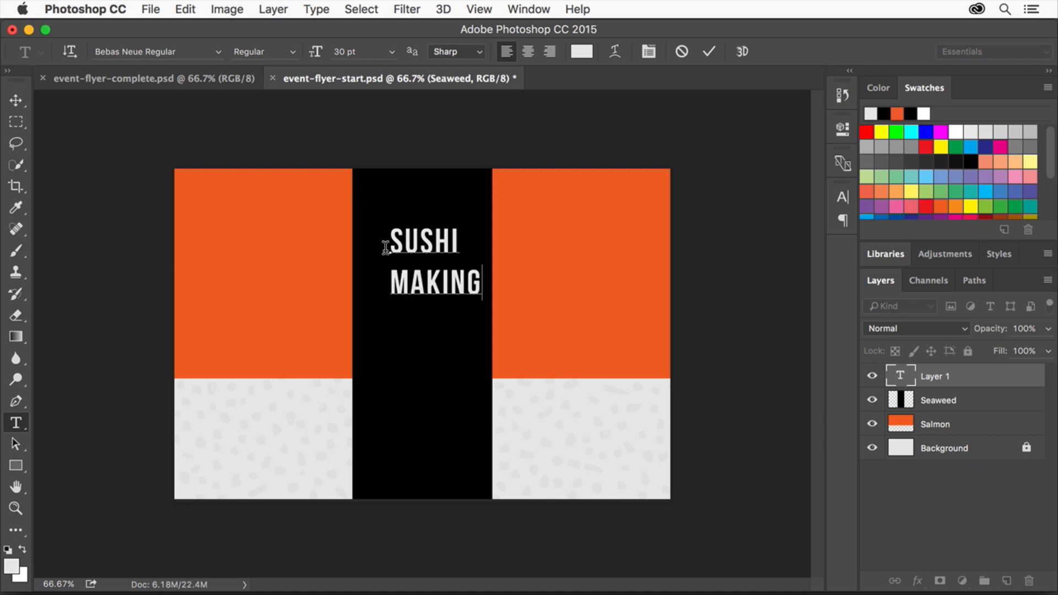
{"action": "key", "text": "Return"}
{"action": "type", "text": "CLASS"}
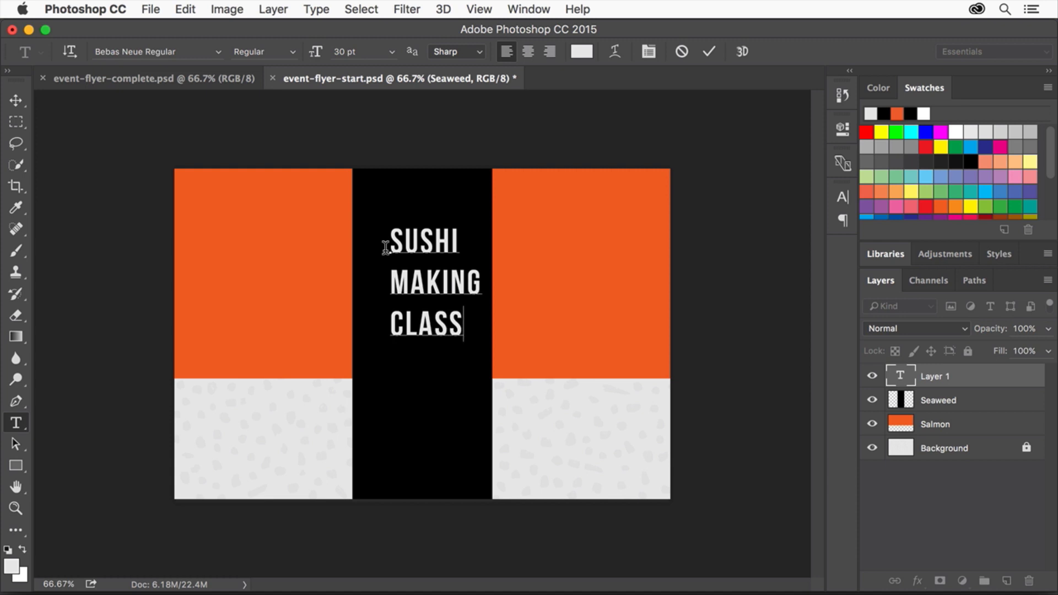
{"action": "key", "text": "Return"}
{"action": "type", "text": "7 PM"}
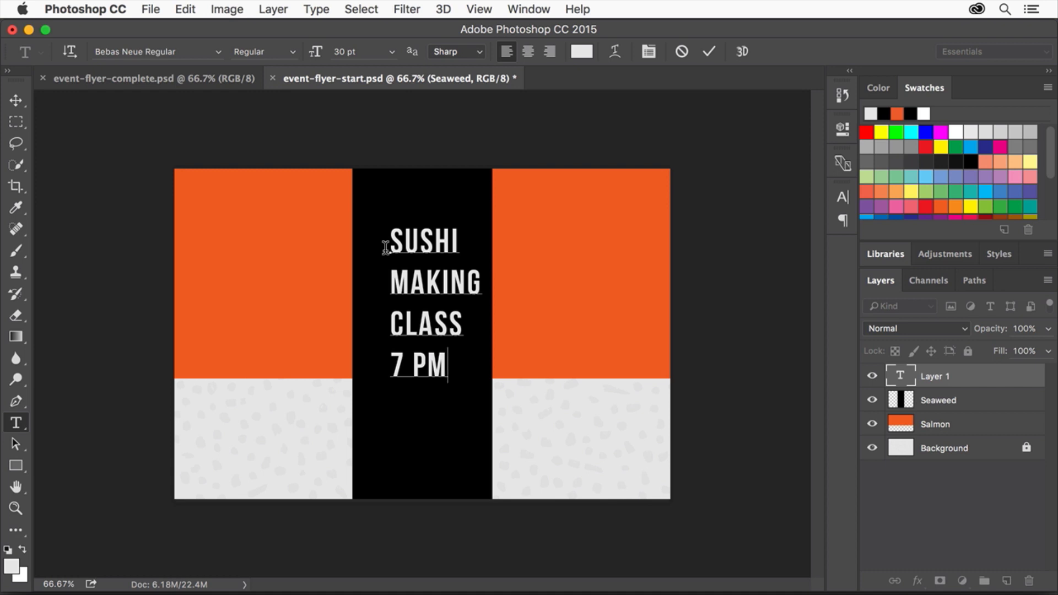
Center-align all four text lines and move the text block to the middle of the black stripe.
{"action": "left_click_drag", "start_coordinate": [385, 245], "coordinate": [458, 373]}
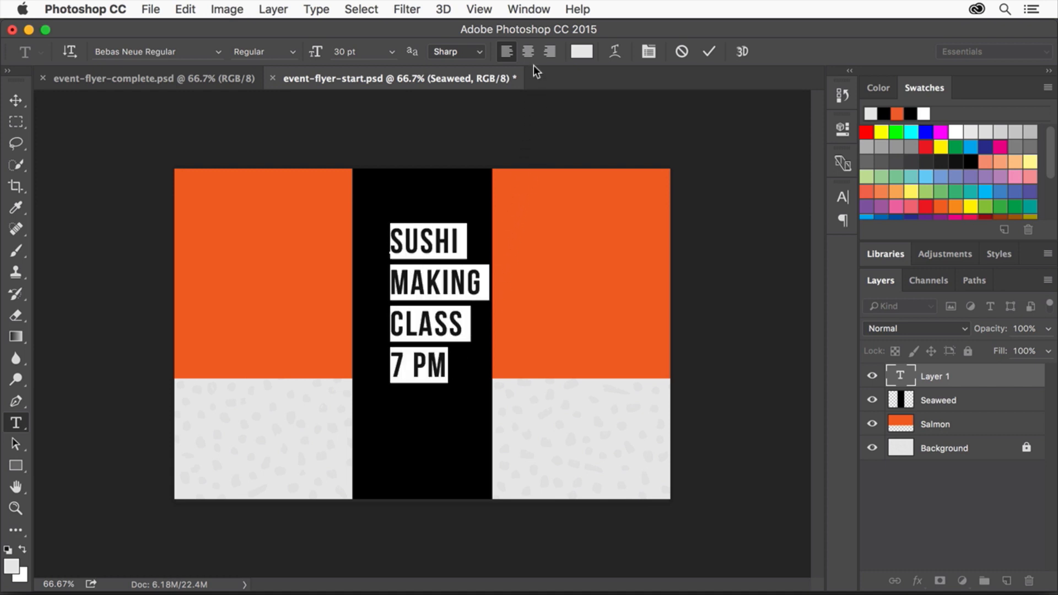
{"action": "left_click", "coordinate": [529, 51]}
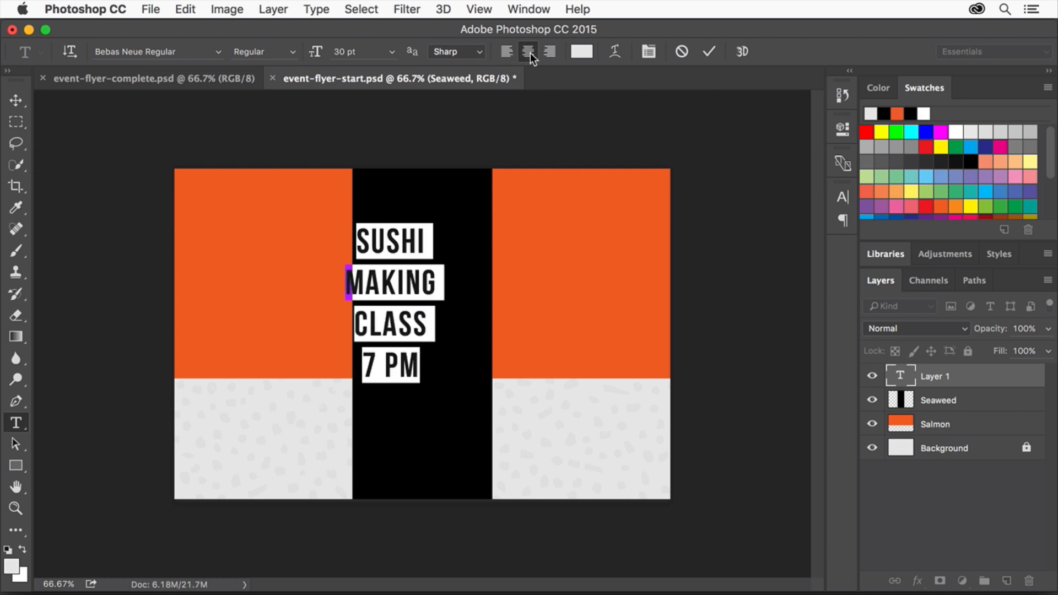
{"action": "left_click", "coordinate": [16, 102]}
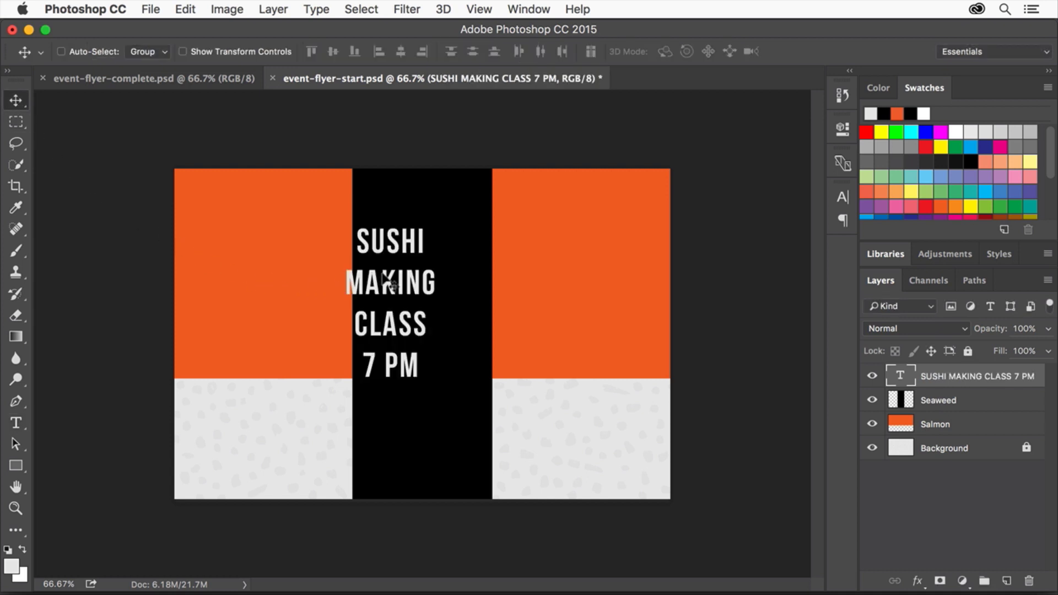
{"action": "left_click_drag", "start_coordinate": [385, 284], "coordinate": [420, 317]}
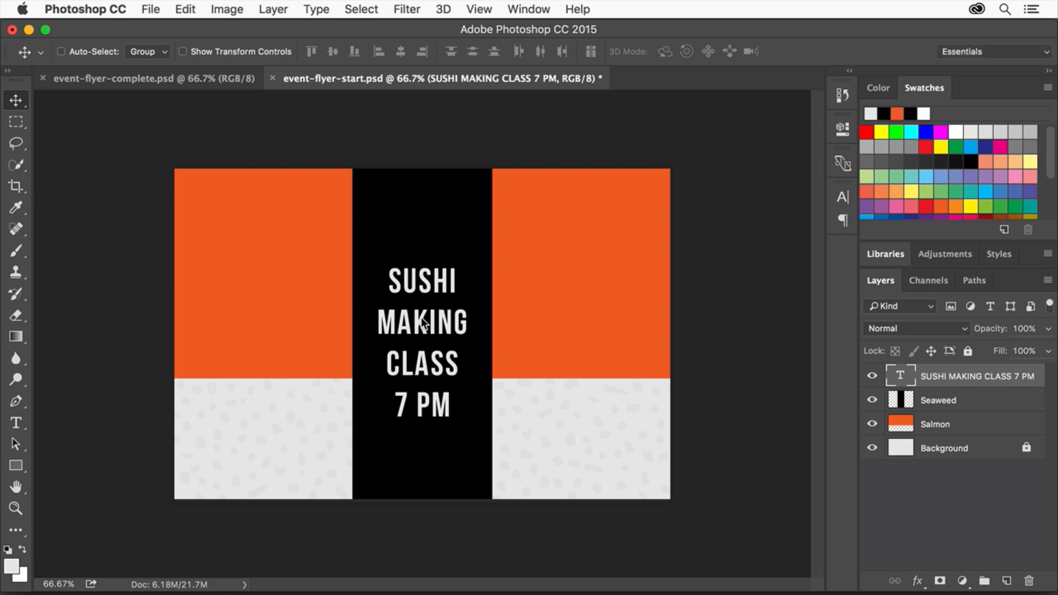
Save the document under the new name event-flyer.psd in Photoshop format on the Desktop, with Maximize Compatibility on.
{"action": "left_click", "coordinate": [149, 9]}
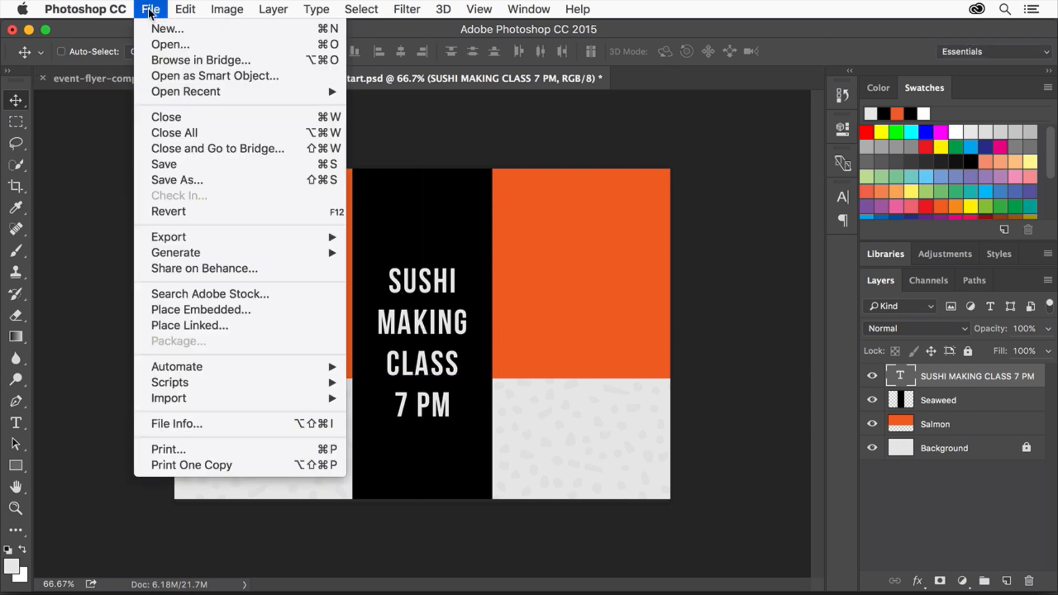
{"action": "left_click", "coordinate": [213, 179]}
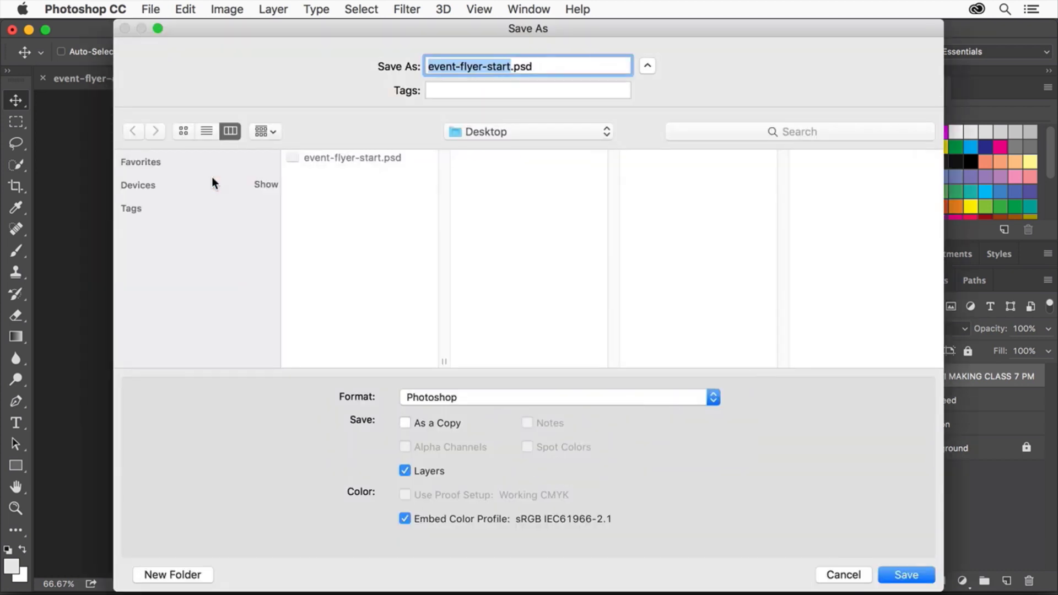
{"action": "key", "text": "Right"}
{"action": "key", "text": "alt+shift+Left"}
{"action": "key", "text": "BackSpace"}
{"action": "key", "text": "BackSpace"}
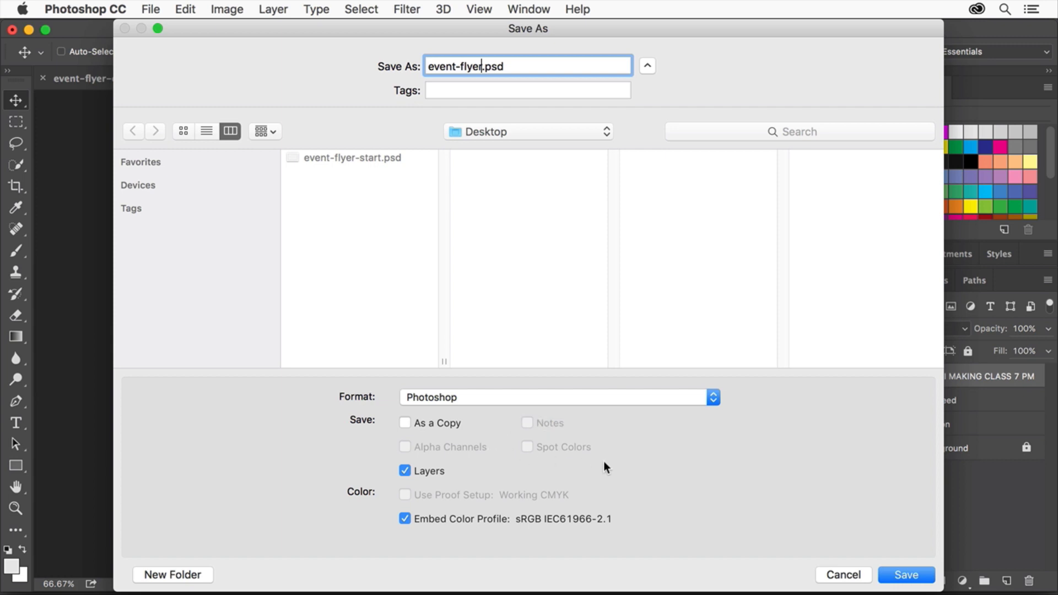
{"action": "left_click", "coordinate": [932, 579]}
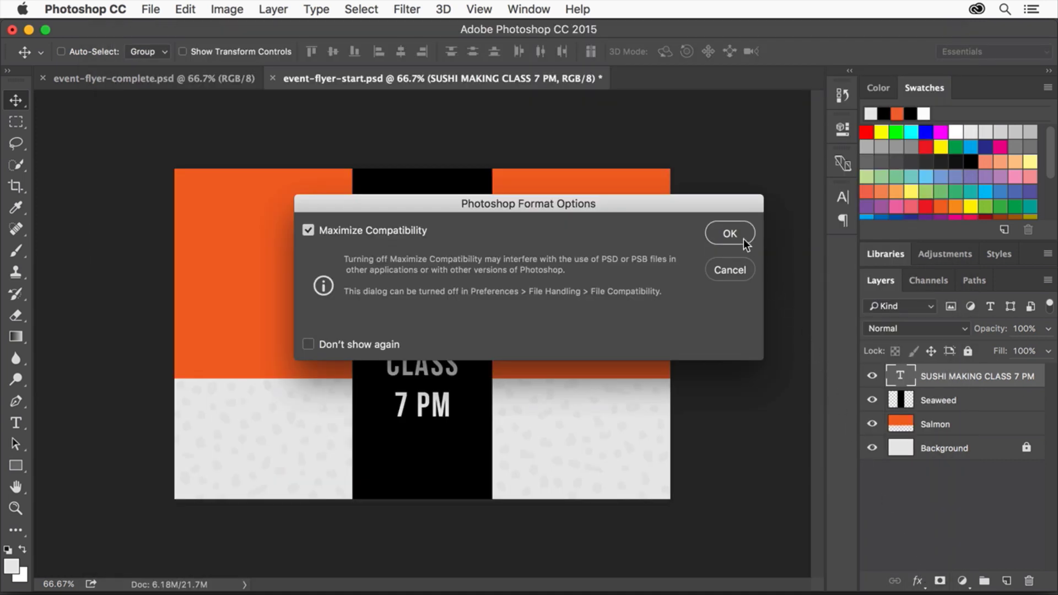
{"action": "left_click", "coordinate": [729, 233]}
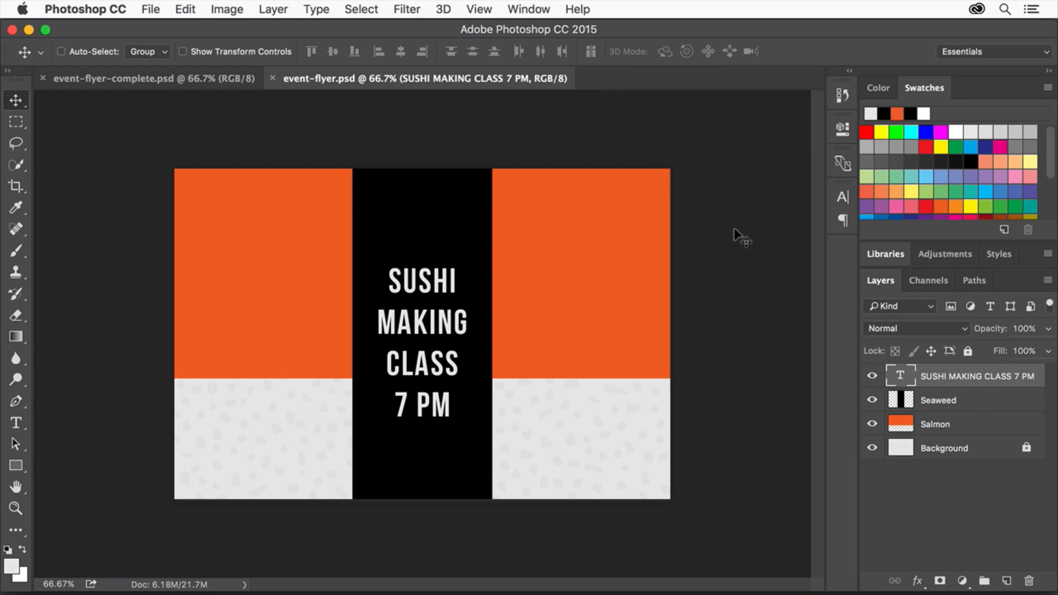